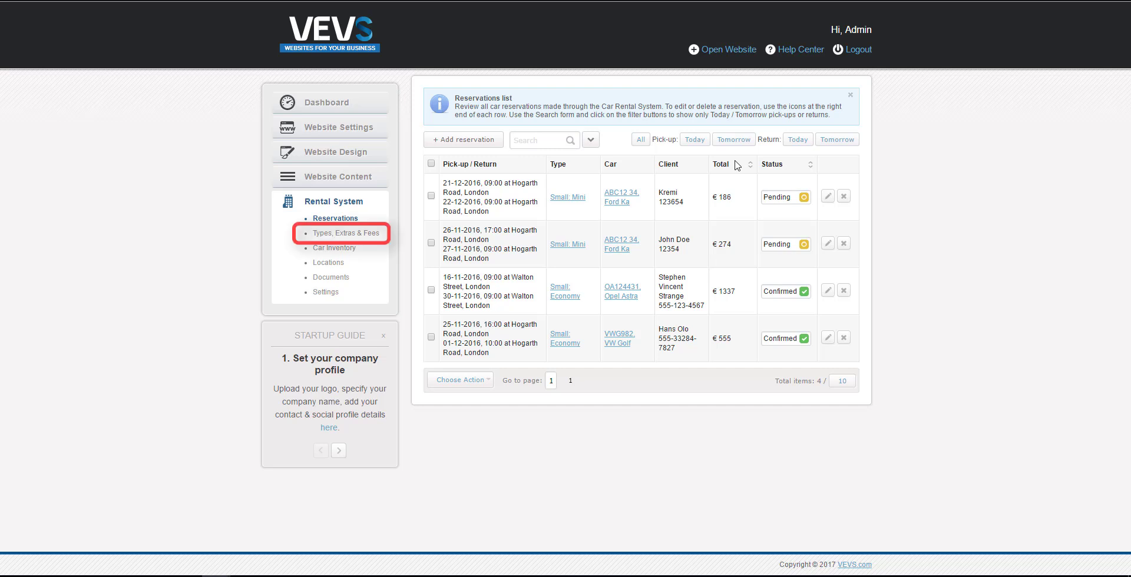
# Start a new car type in the rental system and title it "Large: Luxury"
pyautogui.click(351, 238)
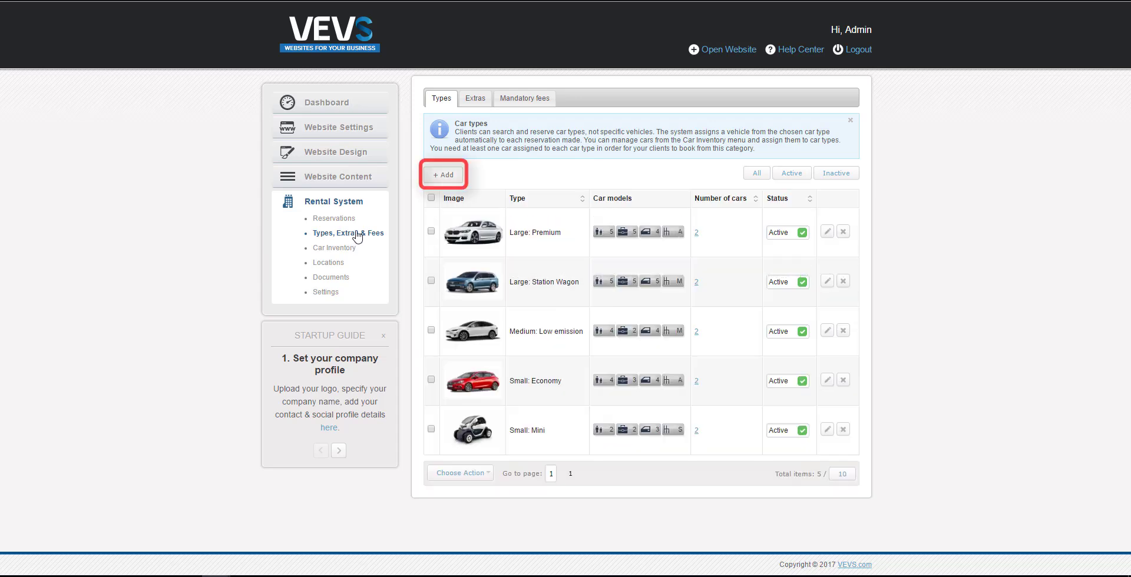
pyautogui.click(446, 176)
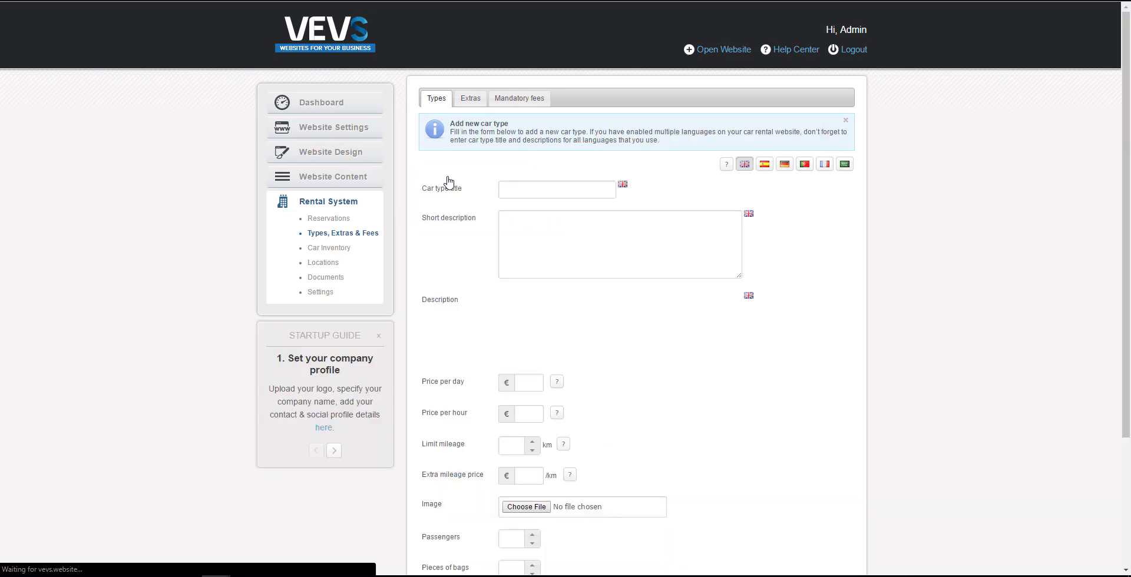
pyautogui.click(526, 188)
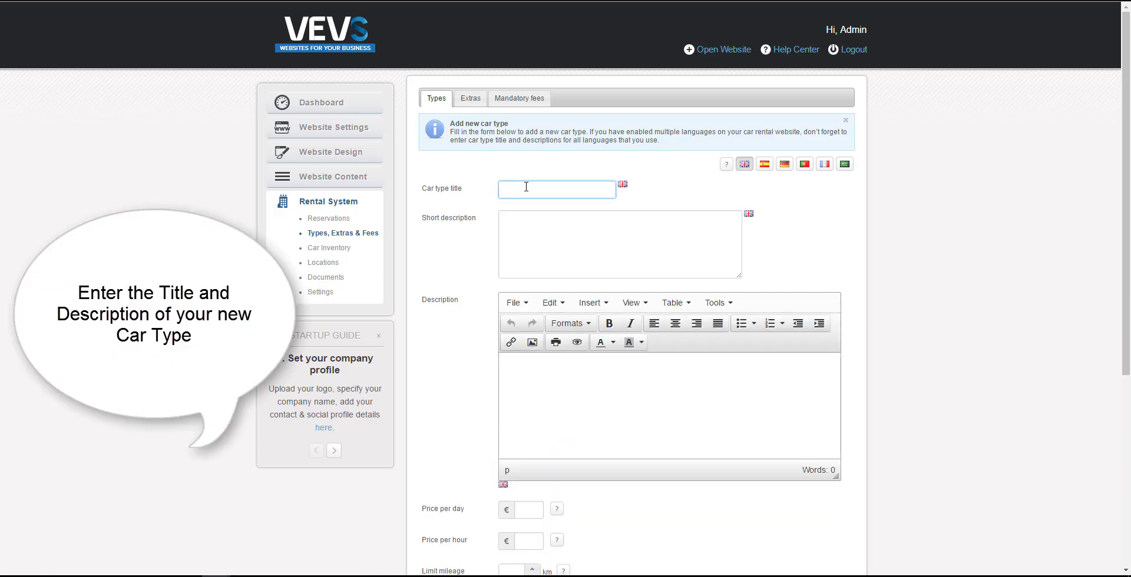
pyautogui.write('La')
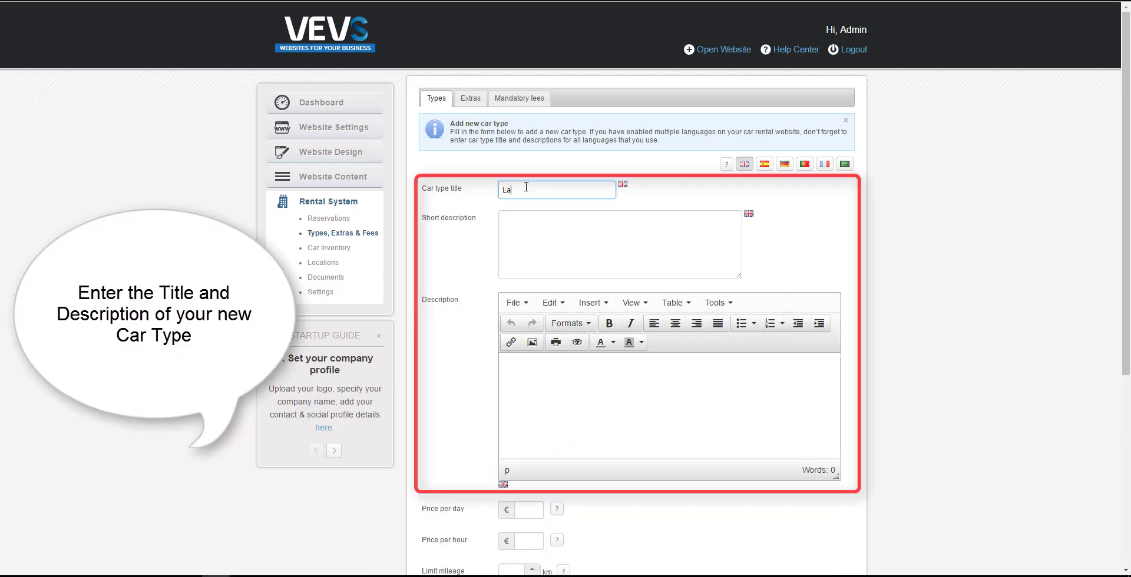
pyautogui.write('rge  Luxury')
# Fill in the short description defining a luxury vehicle, and repeat it in the full description with a second paragraph on quality, performance and comfort
pyautogui.click(551, 231)
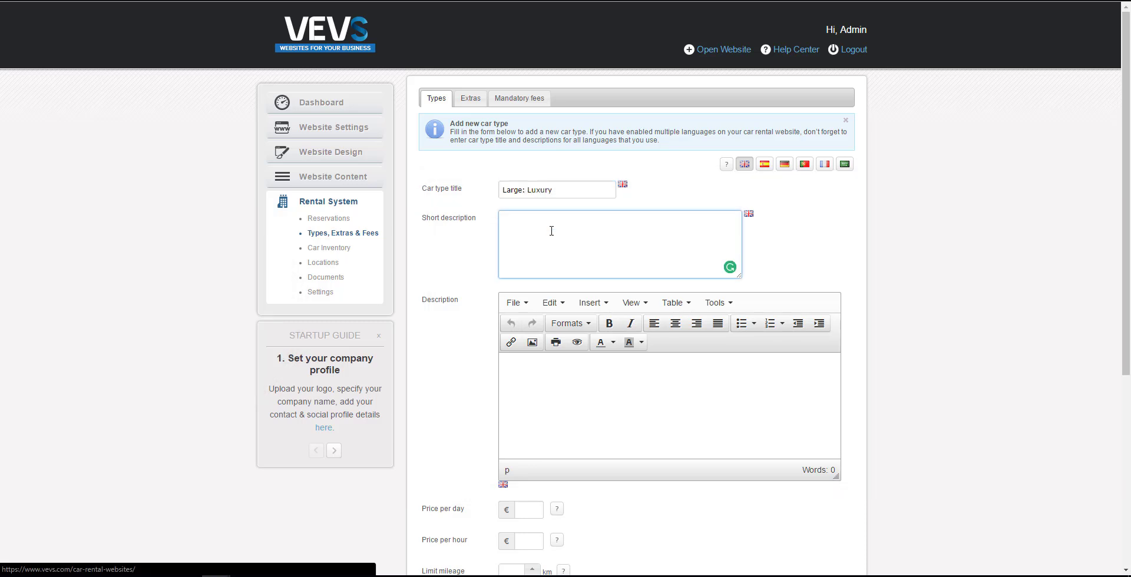
pyautogui.write('Luxury vehicle is a marketing term for a vehicle that provides luxury — pleasant or desirable features beyond strict necessity — at increased expense.')
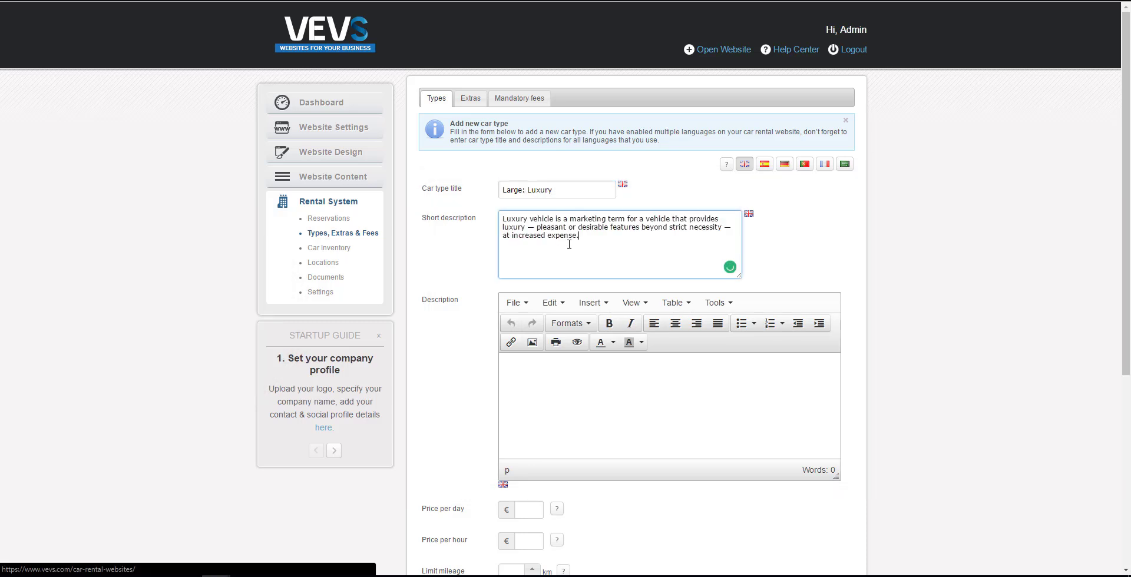
pyautogui.click(576, 372)
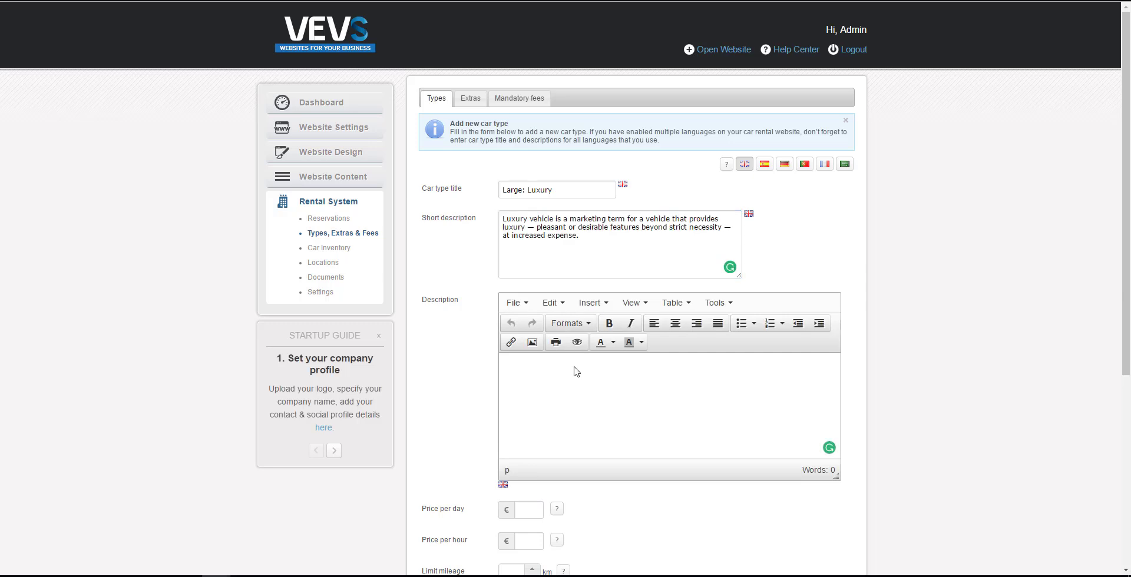
pyautogui.write('Luxury vehicle is a marketing term for a vehicle that provides luxury — pleasant or desirable features beyond strict necessity — at increased expense.')
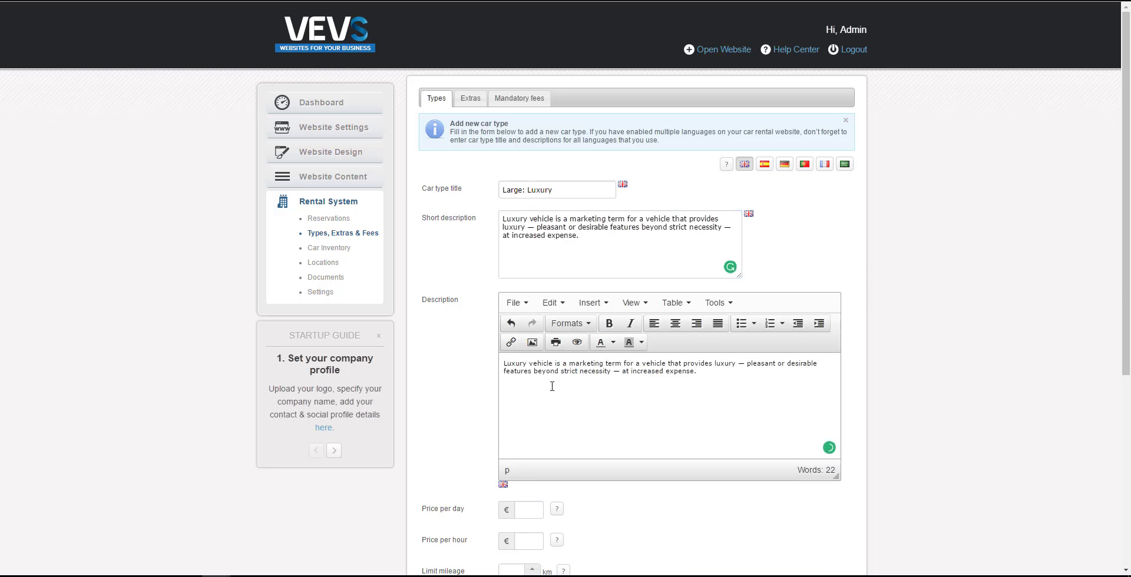
pyautogui.write('The term suggests a vehicle with higher quality equipment, better performance, more precise construction, comfort, higher design, technologically innovative modern, or features that convey an image, brand, status, or prestige, or any other \'discretionary\' feature or combination of them. The term is also broad, highly variable and relative. It is a perceptual, conditional and subjective attribute that may be comprehended differently by different people; "what may be luxury for one may be premium for another.')
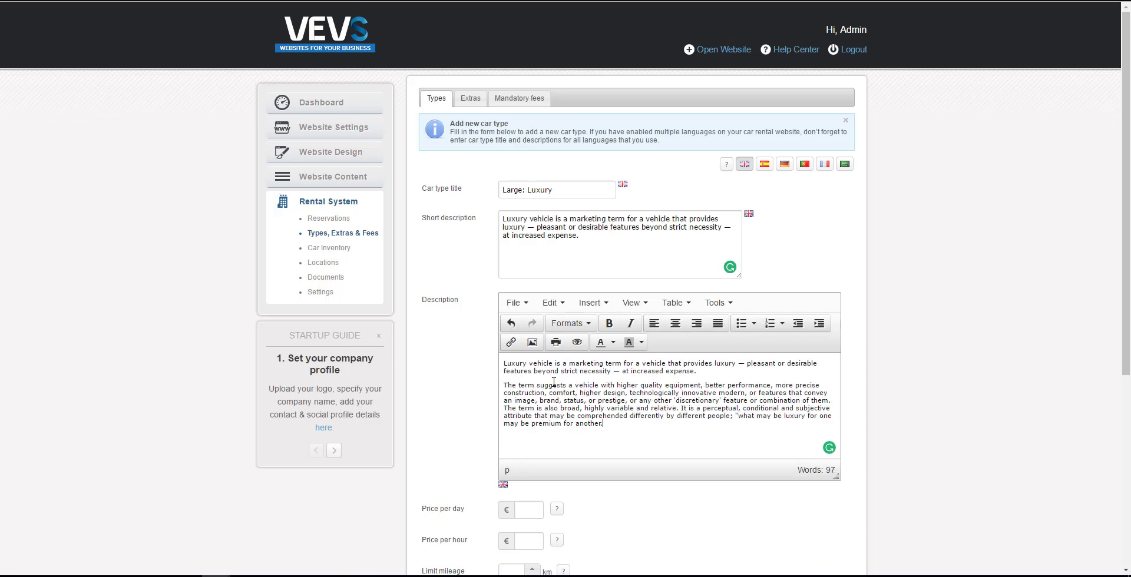
# Set the car type's rental price to €100 per day and €10 per hour
pyautogui.scroll(-3, 559, 393)
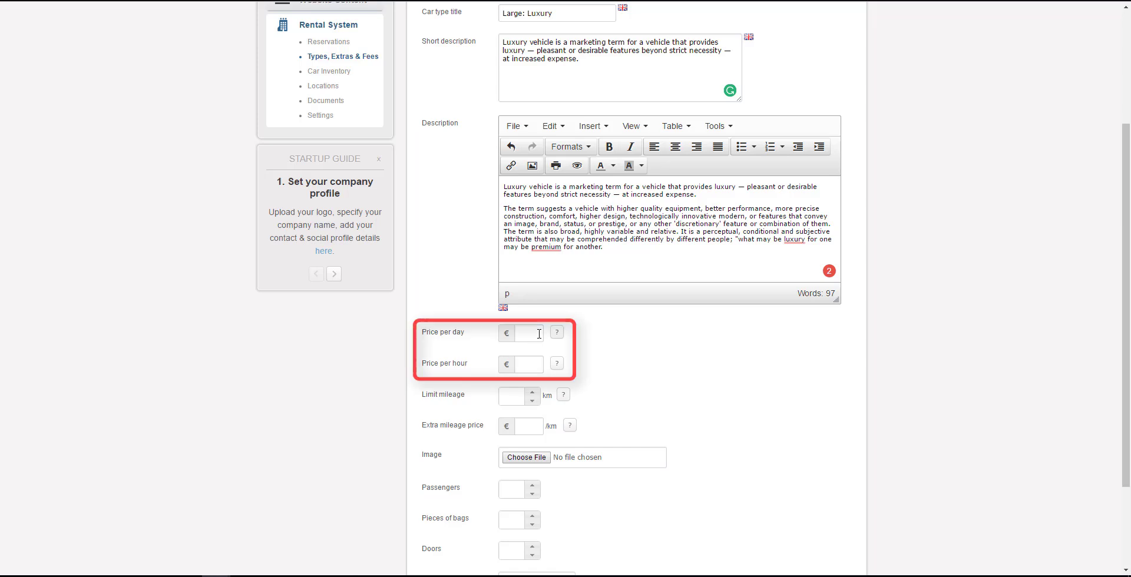
pyautogui.click(539, 333)
pyautogui.write('100')
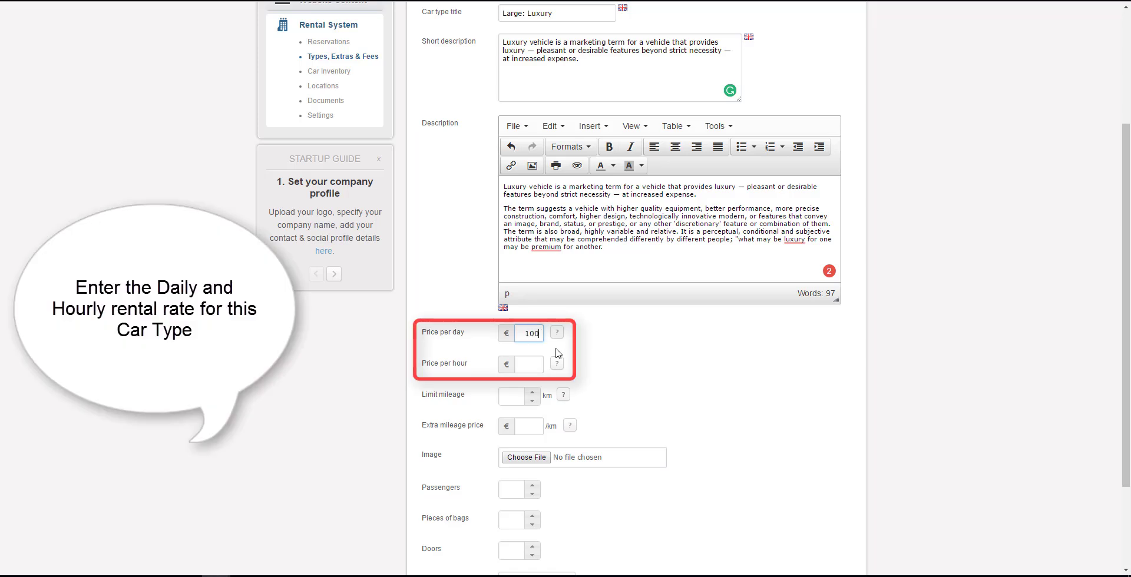
pyautogui.click(530, 363)
pyautogui.write('10')
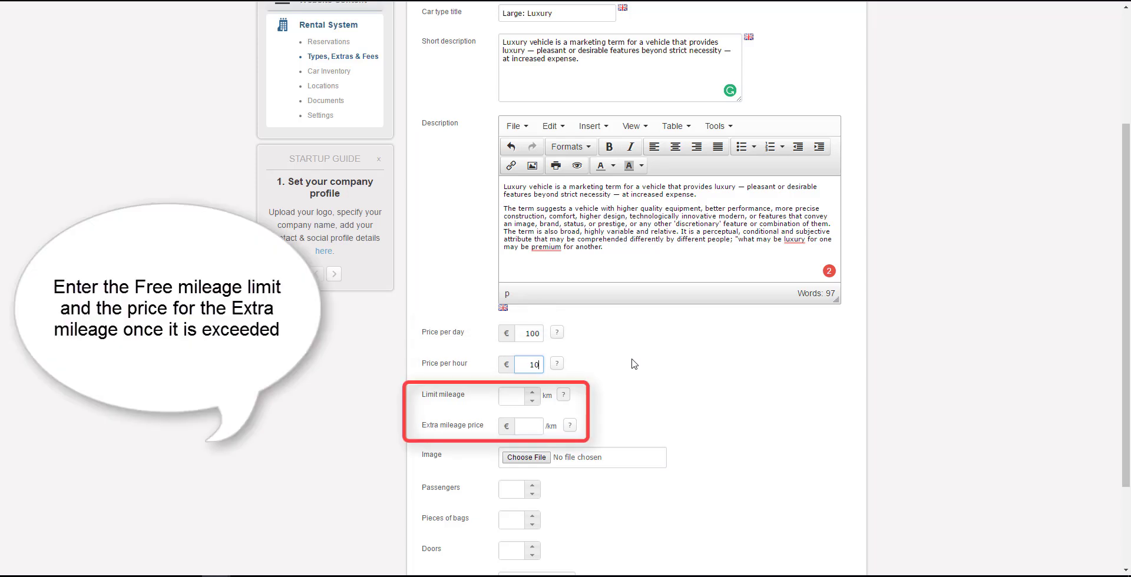
# Set the mileage limit to 150 km and the extra mileage price to €3 per km
pyautogui.click(526, 396)
pyautogui.write('150')
pyautogui.click(530, 423)
pyautogui.write('3')
pyautogui.click(753, 400)
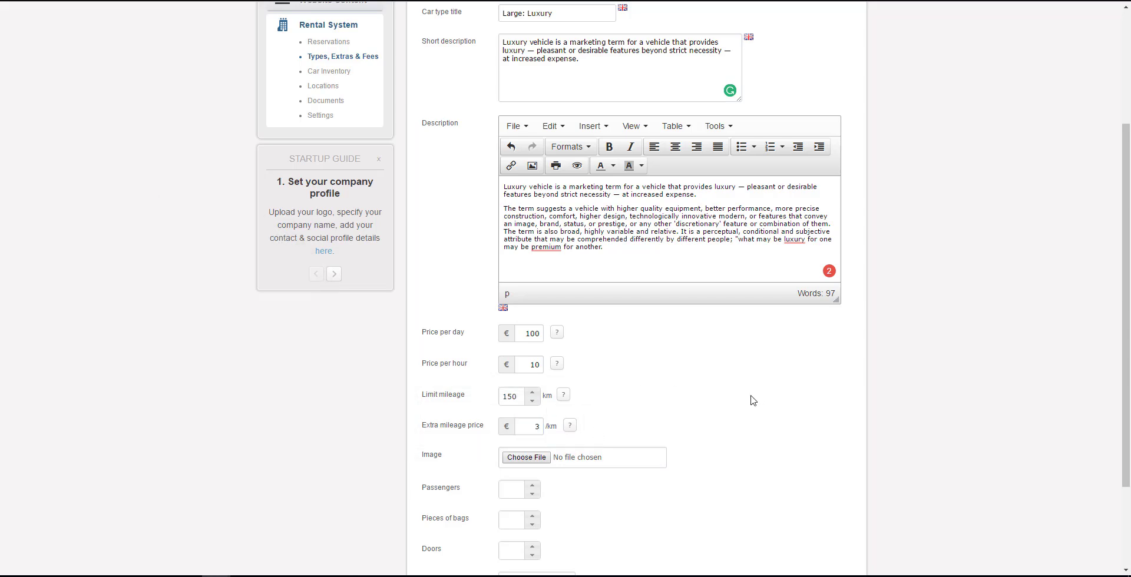
# Choose Audi_A8.png as the main image of the car type
pyautogui.scroll(-2, 753, 401)
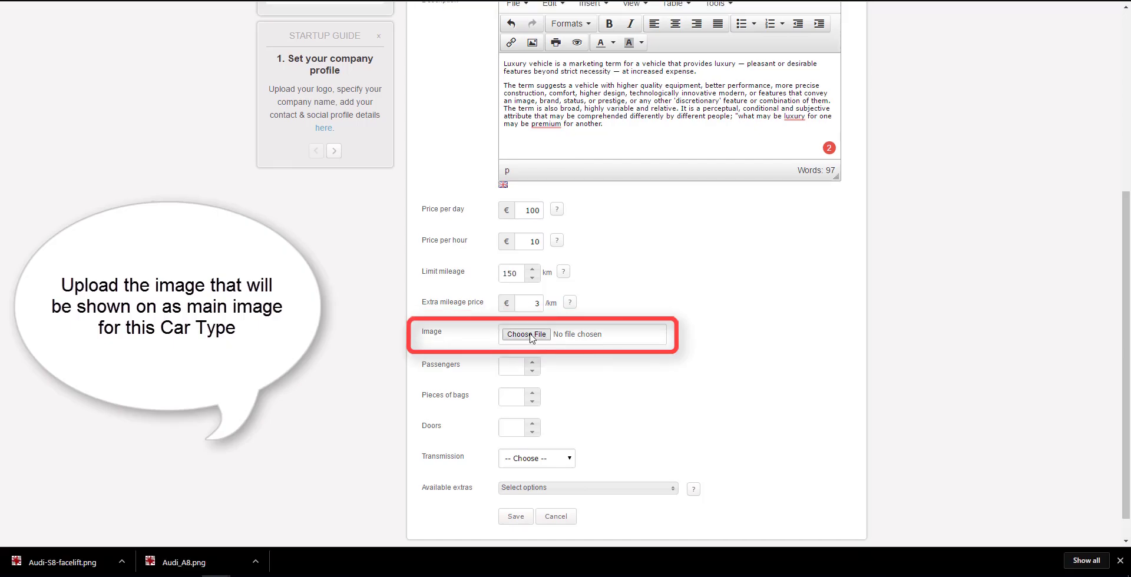
pyautogui.click(527, 334)
pyautogui.click(161, 50)
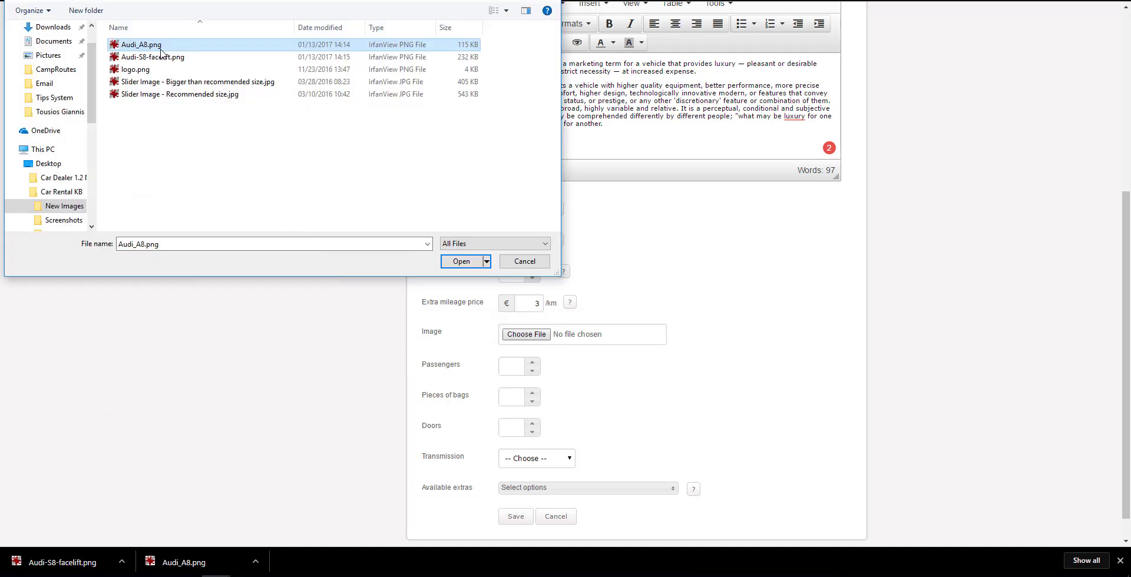
pyautogui.click(459, 263)
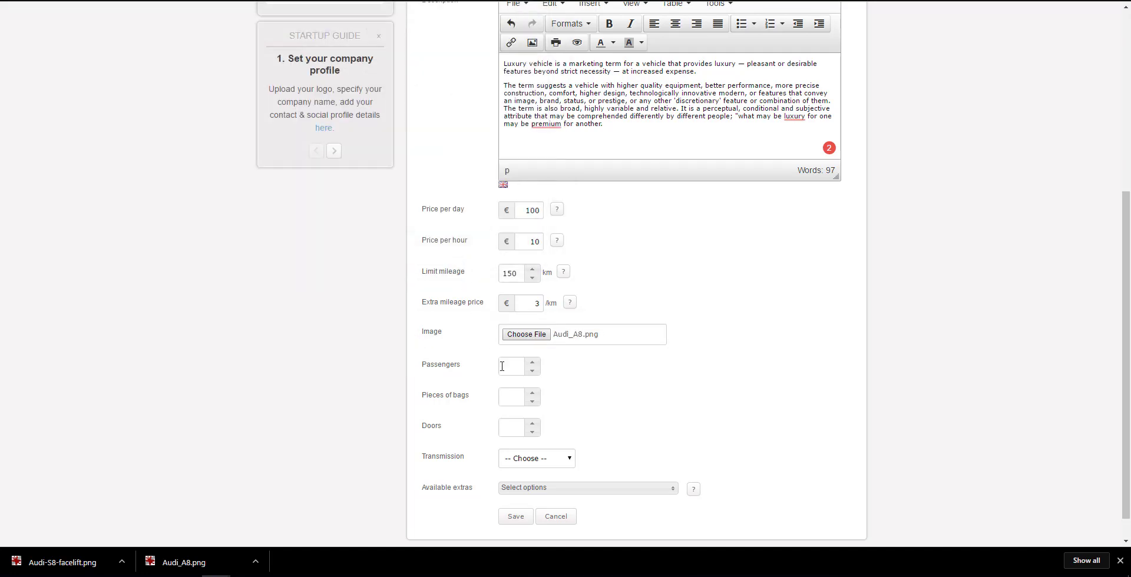
# Specify 5 passengers, 4 pieces of bags, 4 doors and an Automatic transmission for the car type
pyautogui.write('5')
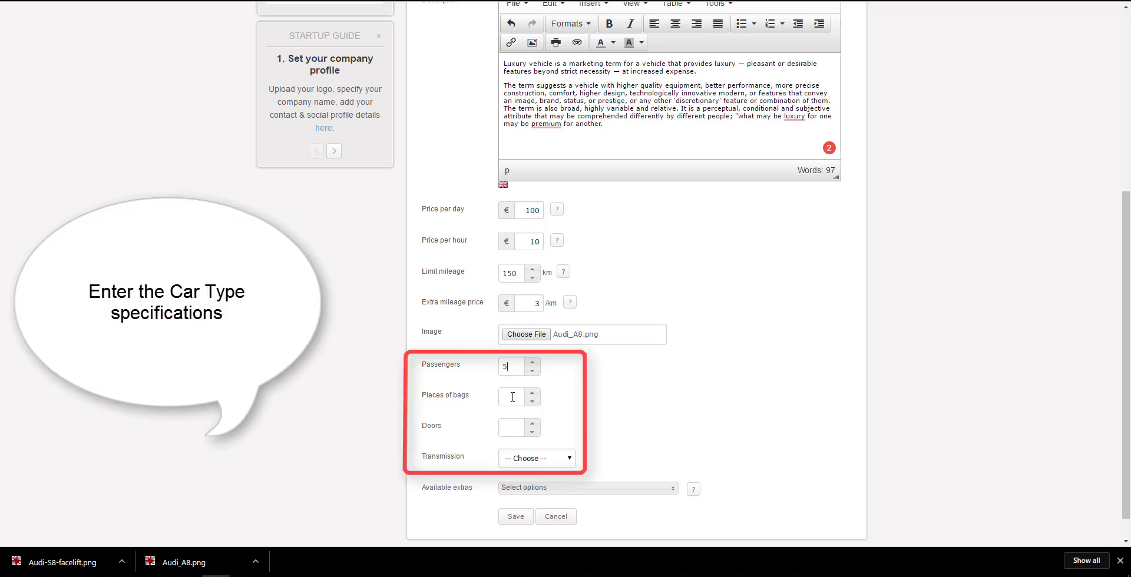
pyautogui.press('Tab')
pyautogui.write('4')
pyautogui.press('Tab')
pyautogui.write('4')
pyautogui.click(543, 459)
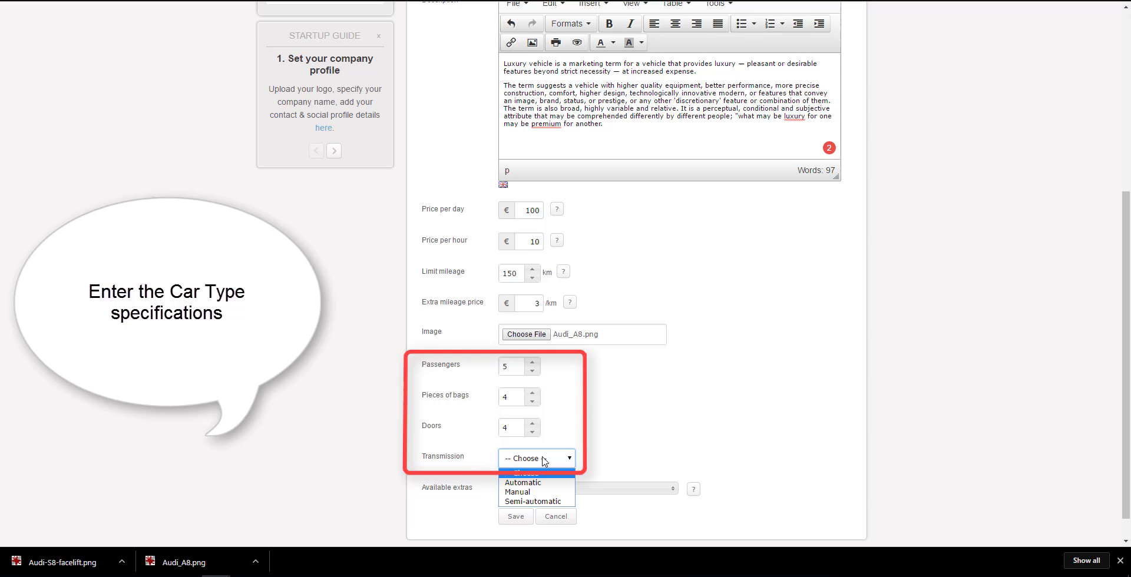
pyautogui.click(543, 489)
# Make Child seat, Full insurance and GPS available as extras and save the car type
pyautogui.scroll(-1, 588, 461)
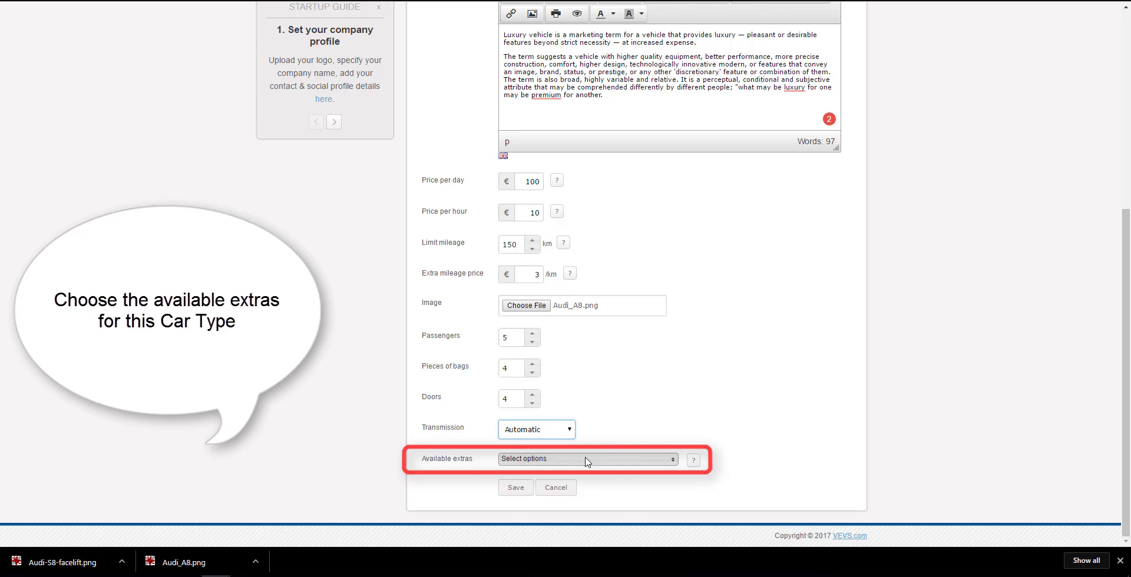
pyautogui.click(587, 460)
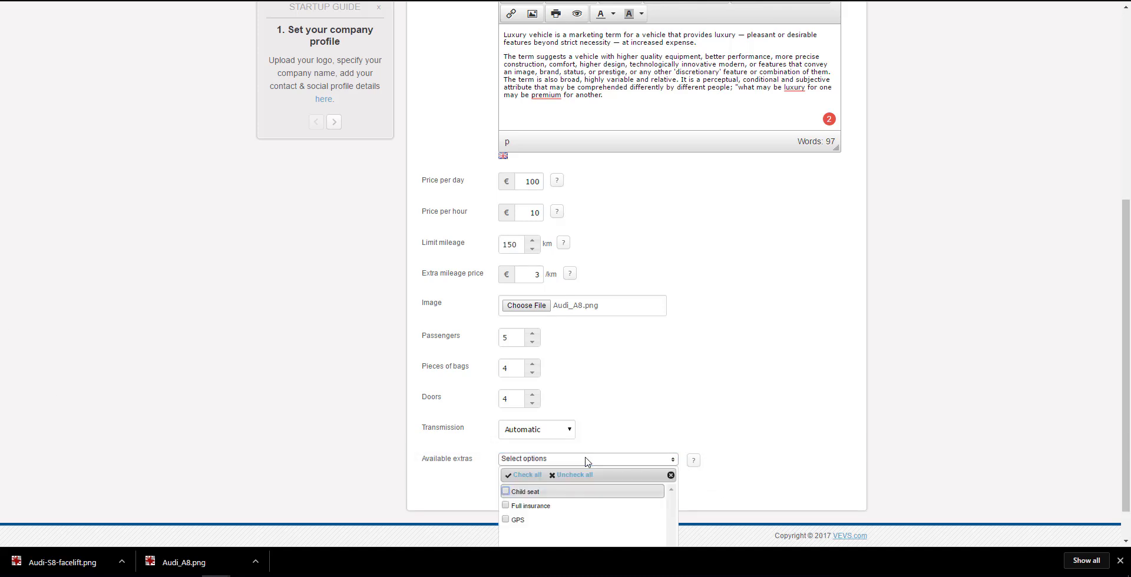
pyautogui.scroll(-1, 644, 415)
pyautogui.scroll(-1, 644, 415)
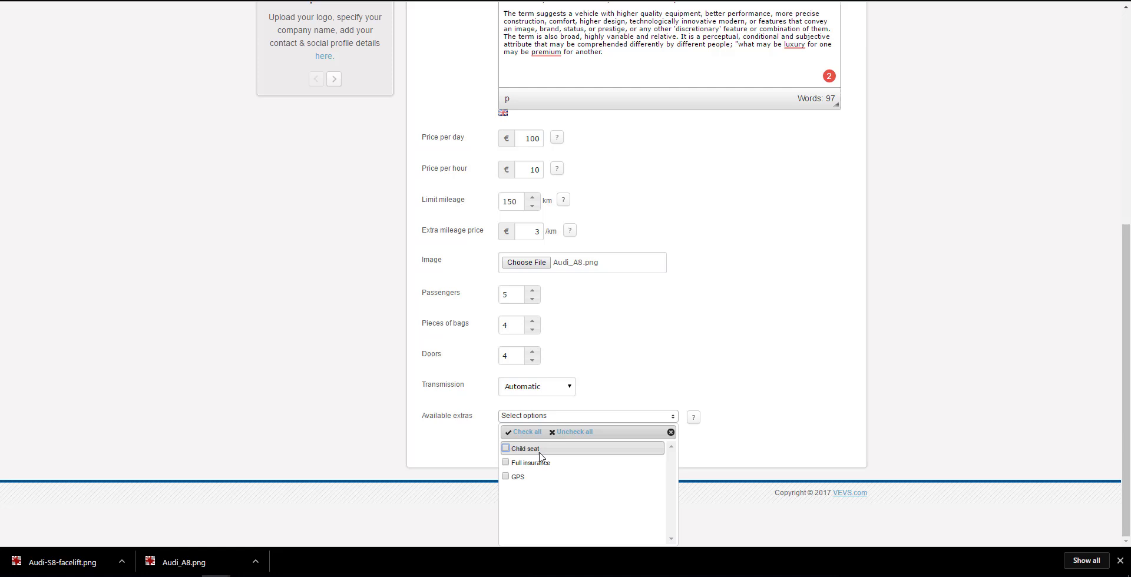
pyautogui.click(506, 449)
pyautogui.click(506, 477)
pyautogui.click(505, 463)
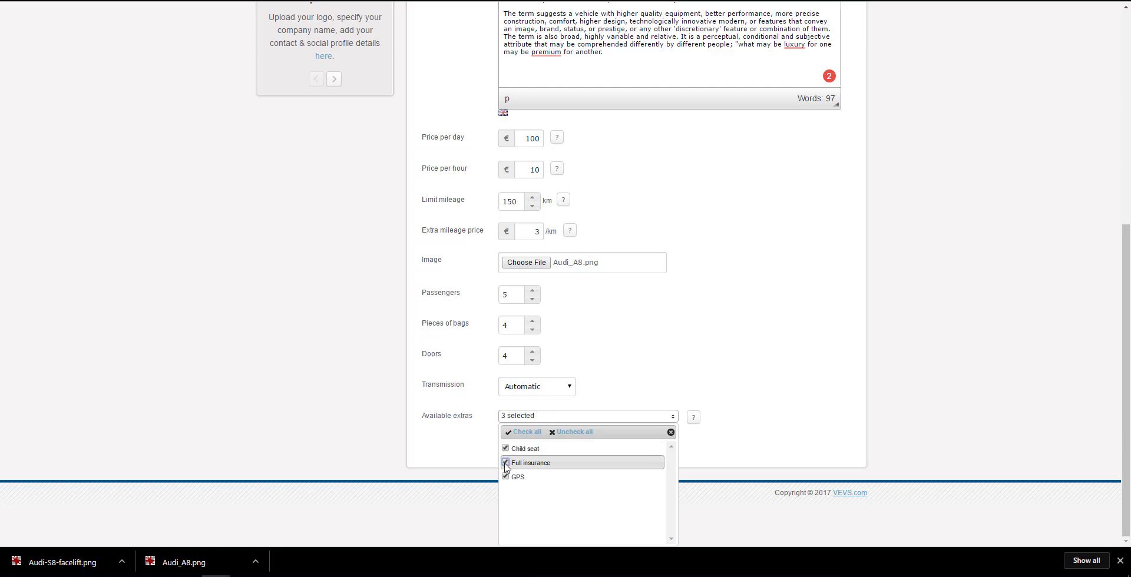
pyautogui.click(482, 461)
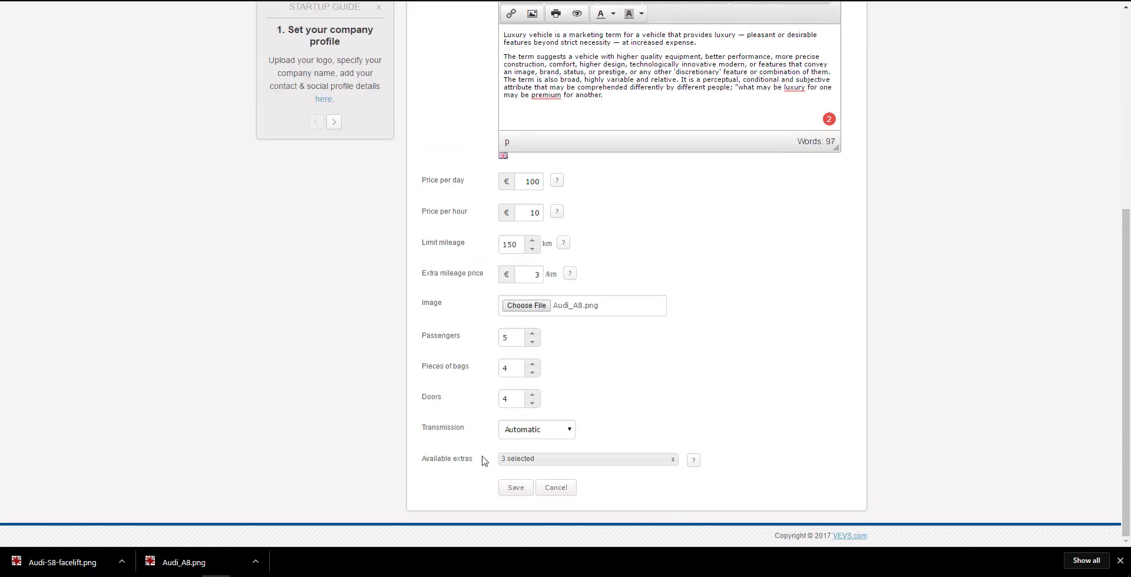
pyautogui.click(508, 488)
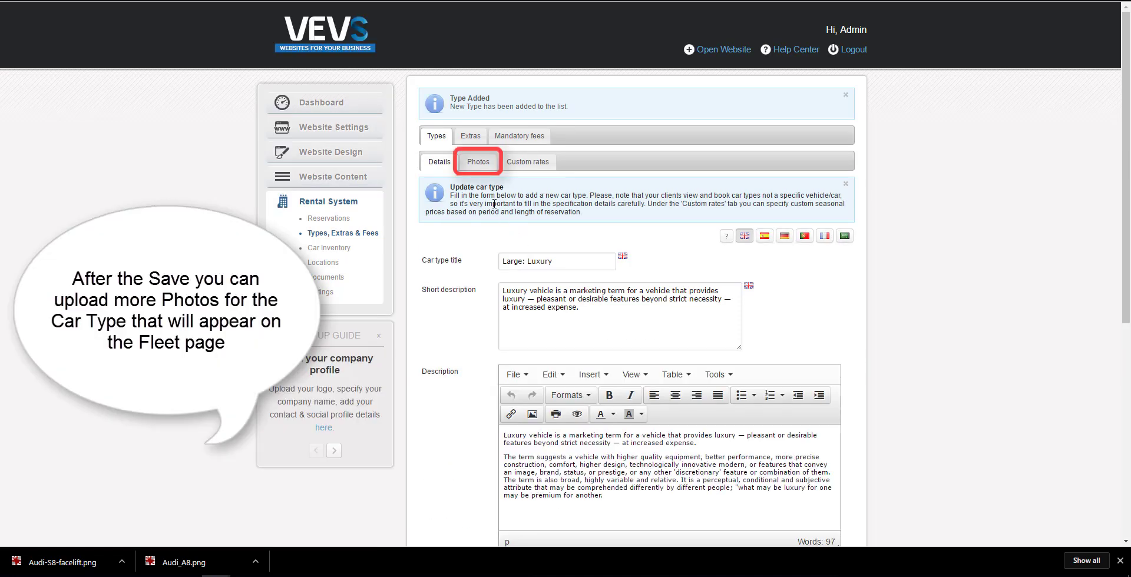
# Upload Audi_A8.png and Audi-S8-facelift.png to the car type's photos and return to the list of car types
pyautogui.click(477, 165)
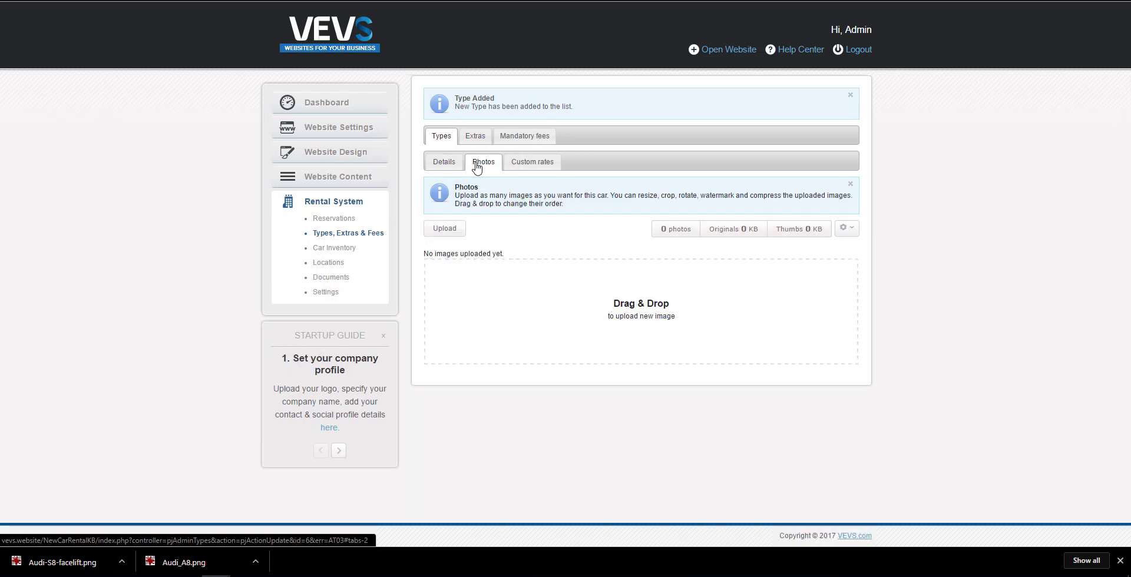
pyautogui.click(446, 229)
pyautogui.click(149, 49)
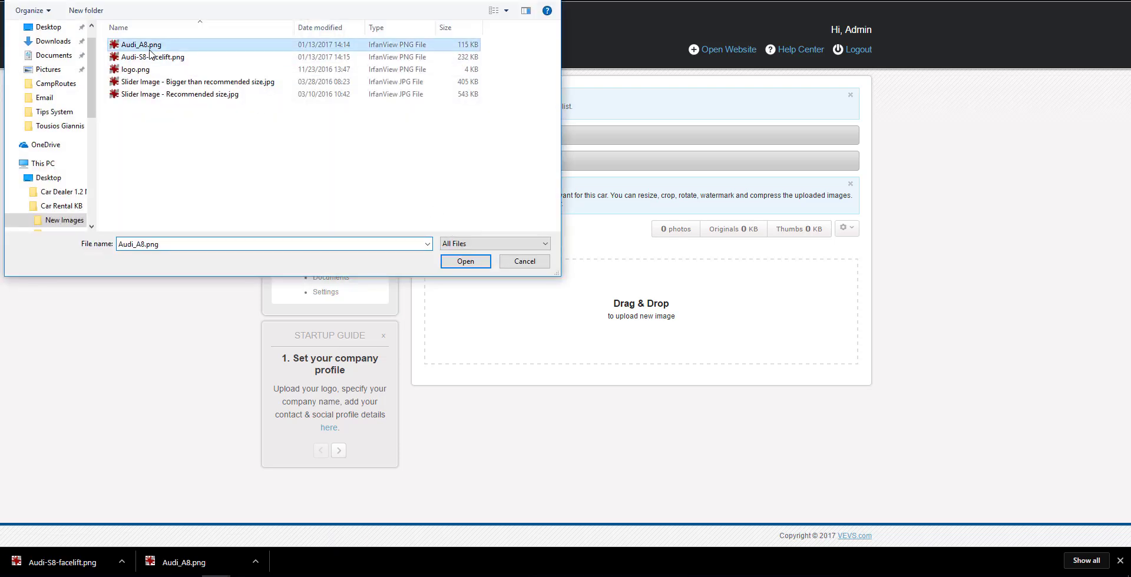
pyautogui.keyDown('ctrl'); pyautogui.click(152, 57); pyautogui.keyUp('ctrl')
pyautogui.click(471, 263)
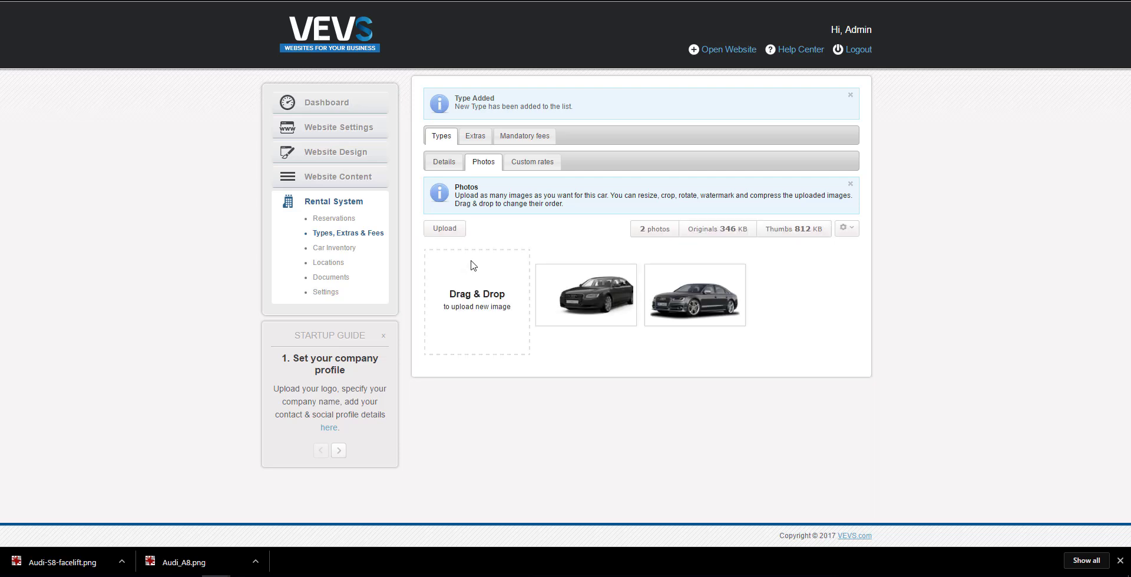
pyautogui.click(352, 234)
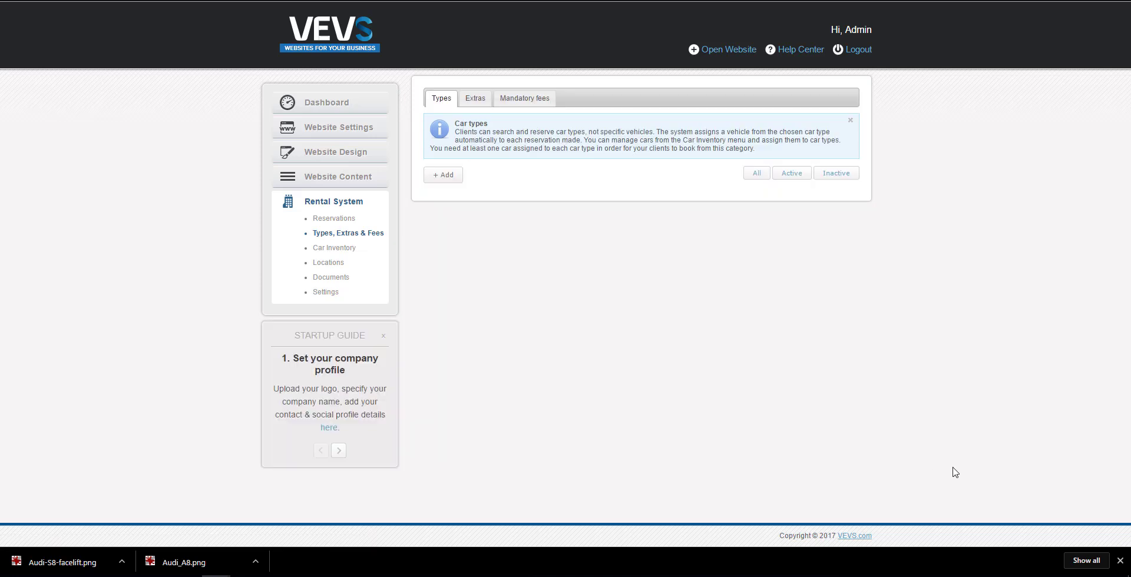
pyautogui.click(1121, 561)
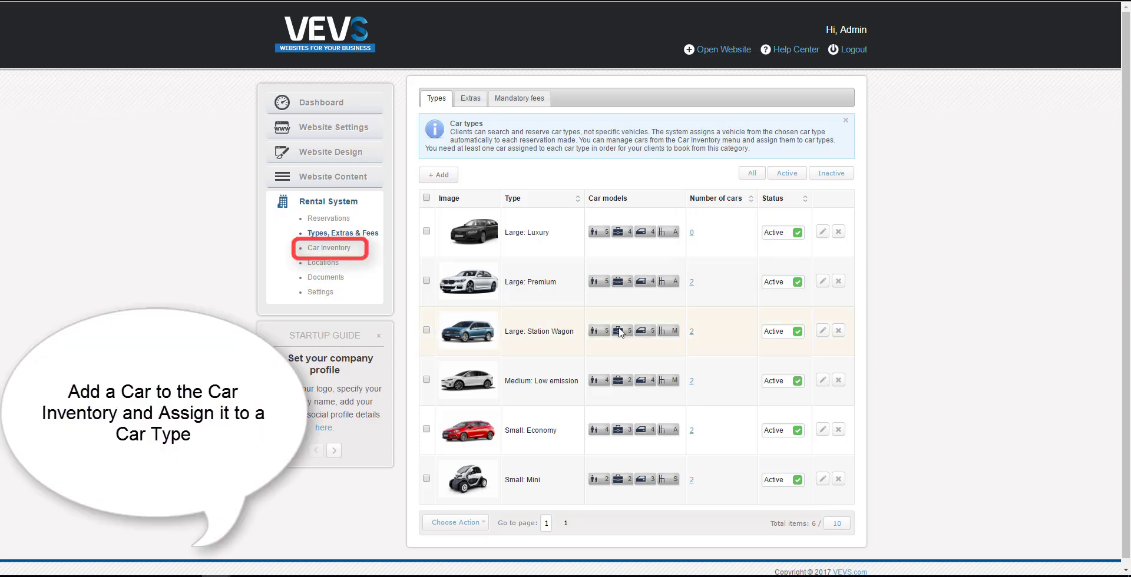
# Start a new car in the car inventory with make Audi, model A8 and registration number AB1234CC
pyautogui.click(339, 248)
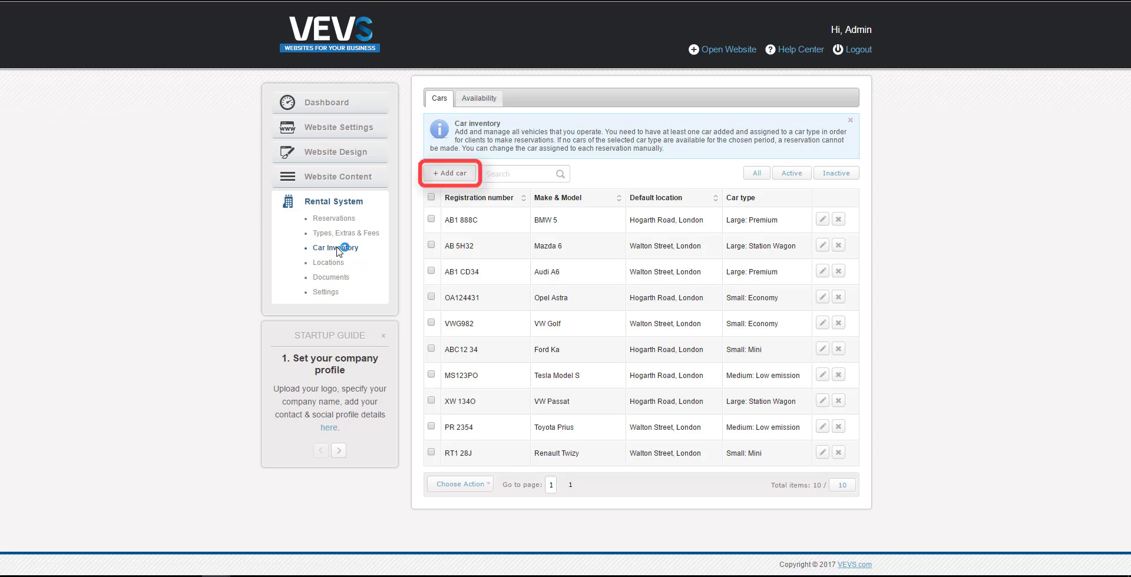
pyautogui.click(463, 180)
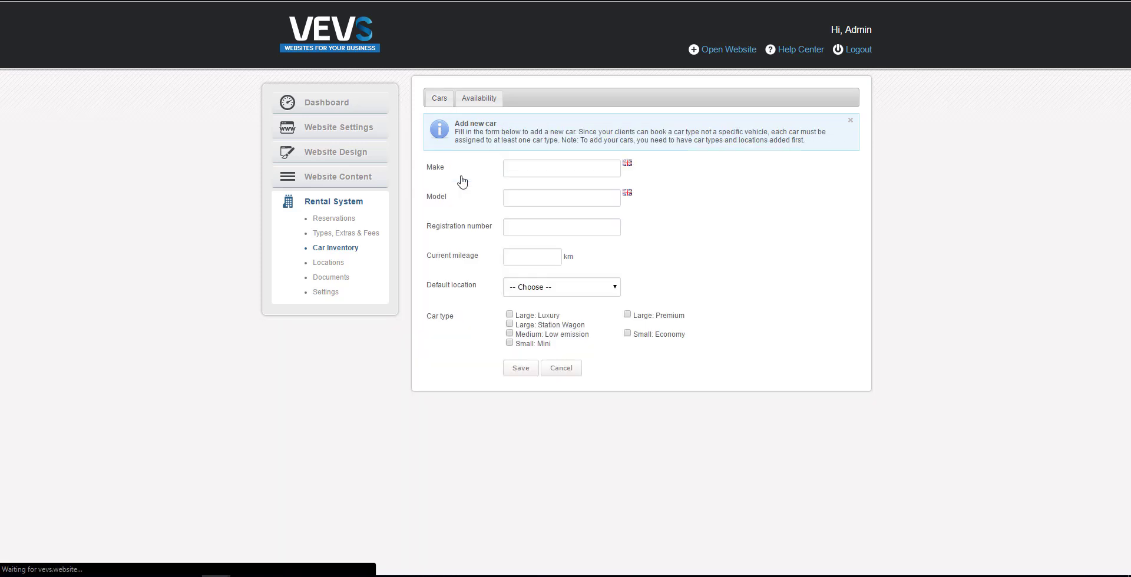
pyautogui.click(522, 187)
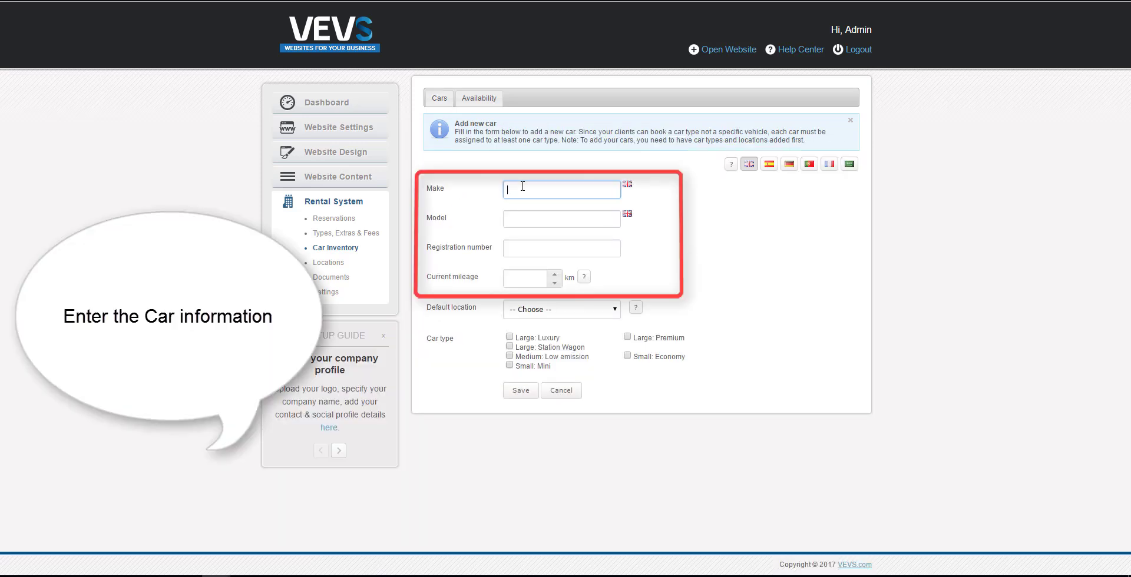
pyautogui.write('Audi')
pyautogui.press('Tab')
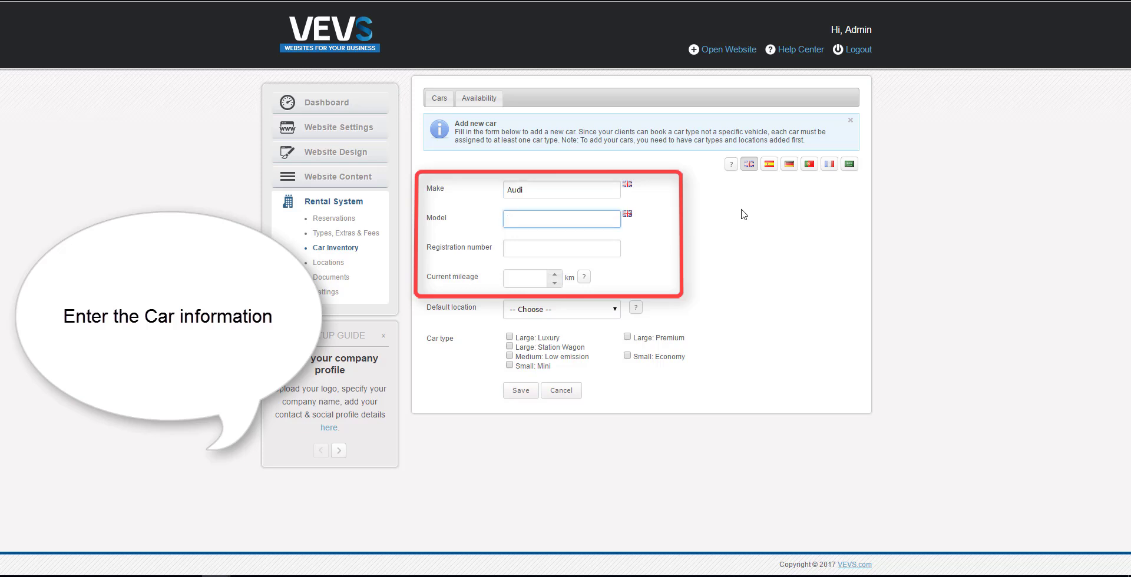
pyautogui.write('A8')
pyautogui.press('Tab')
pyautogui.write('AB')
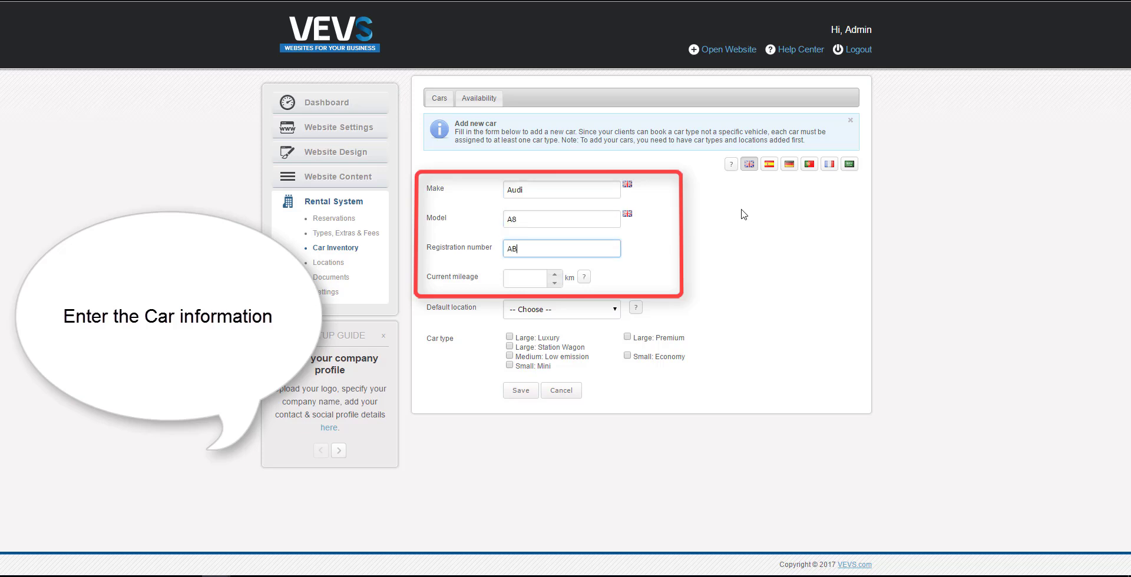
pyautogui.write('1234CC')
pyautogui.press('Tab')
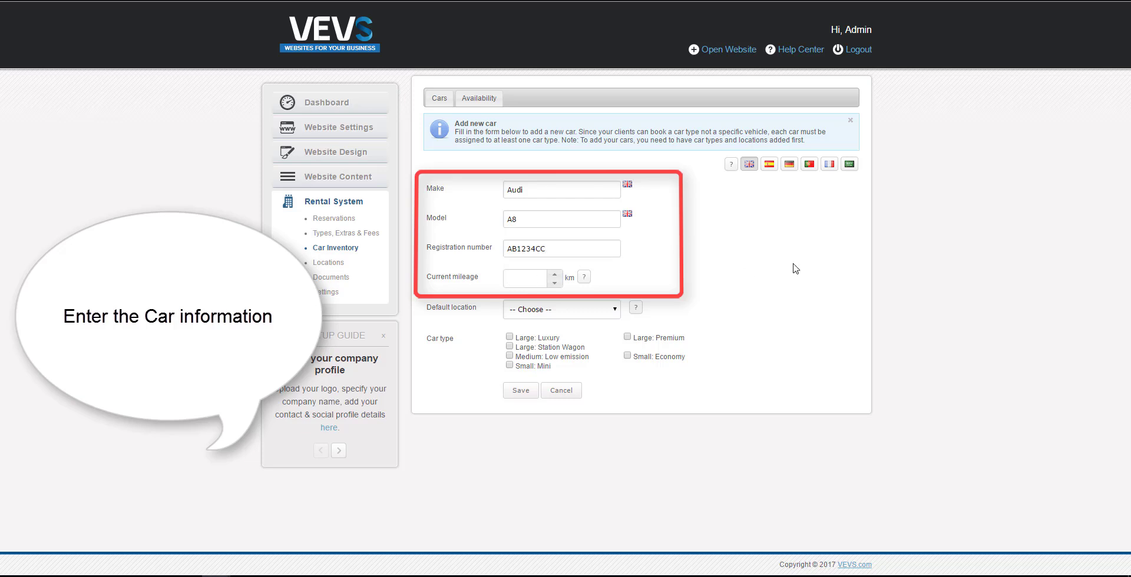
# Set the Audi A8's mileage to 1057 km and default location to Hogarth Road, London, assign it to Large: Luxury and save it
pyautogui.write('1057')
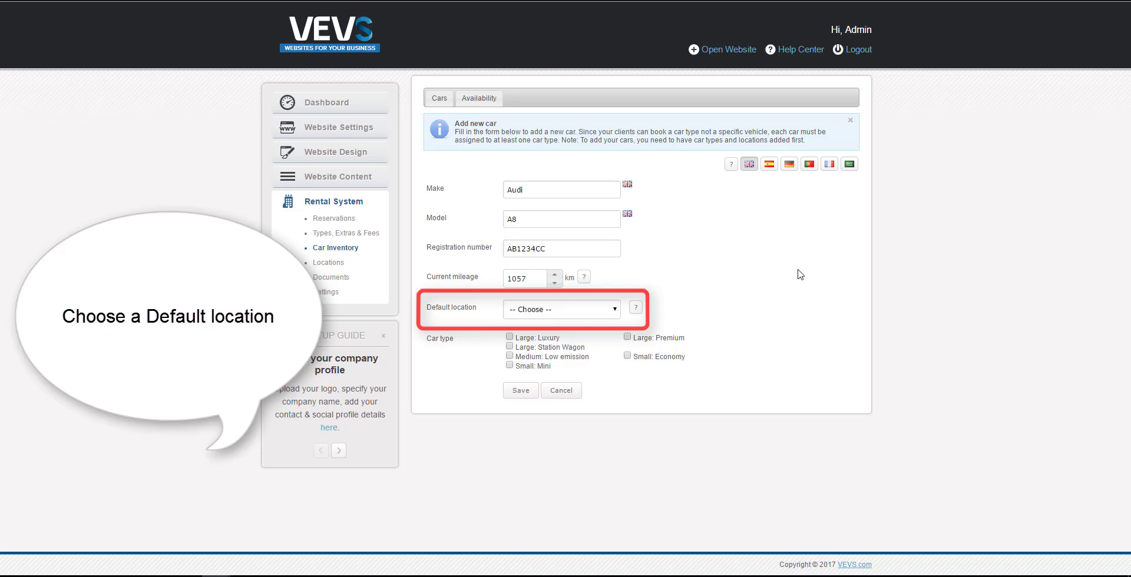
pyautogui.click(603, 312)
pyautogui.click(599, 334)
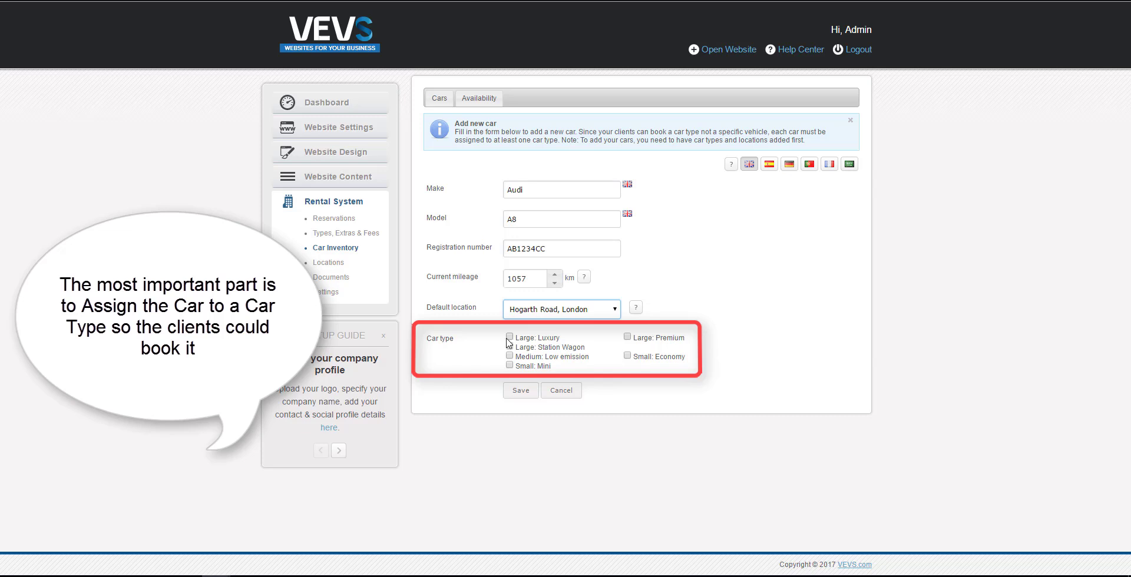
pyautogui.click(510, 345)
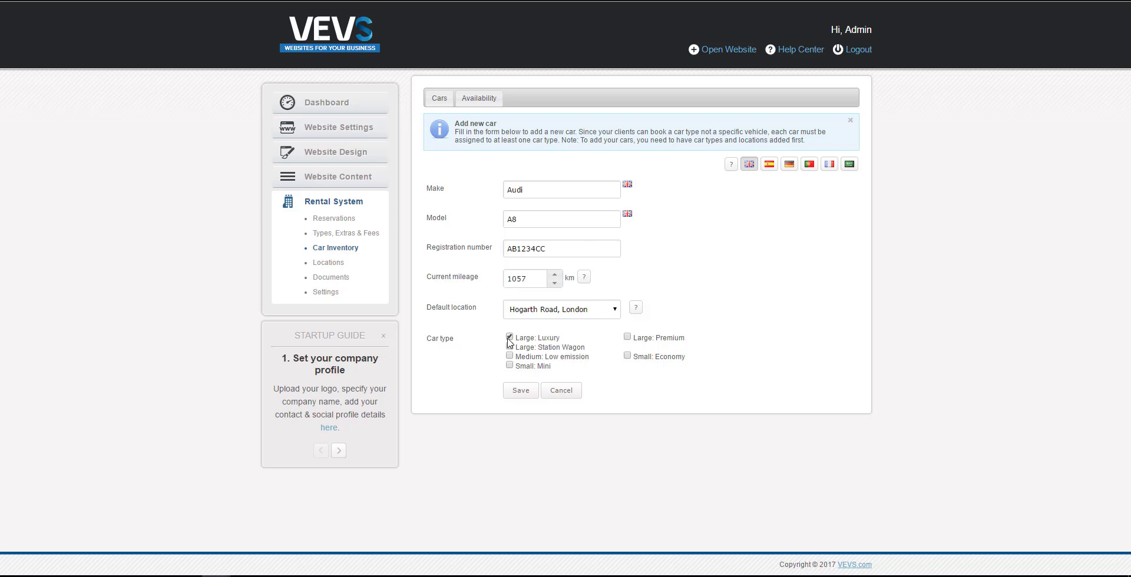
pyautogui.click(520, 391)
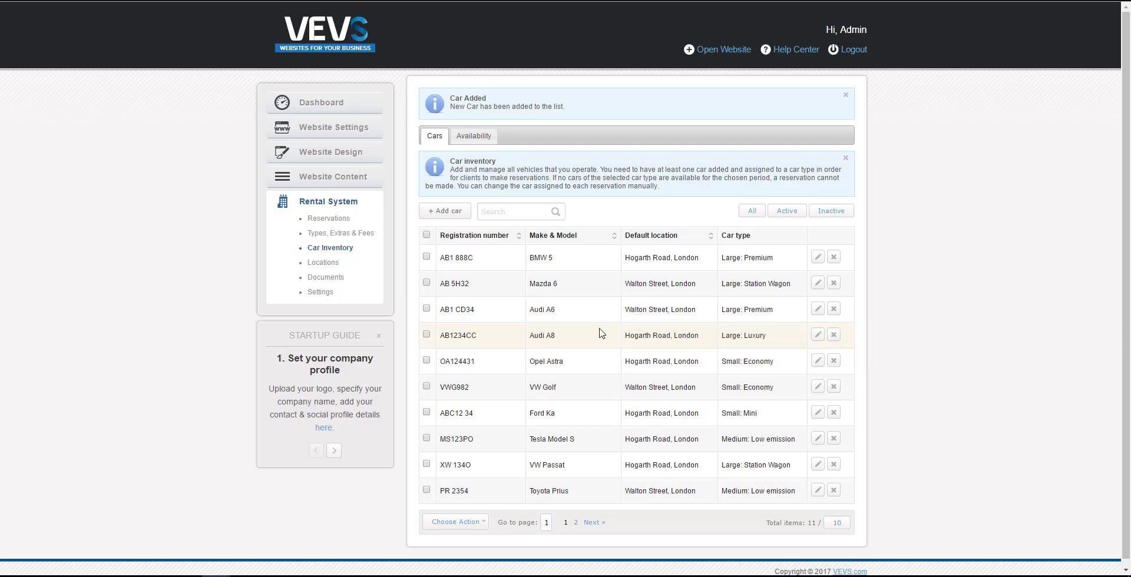
# Start another inventory car with make Audi, model S8, registration number DF1234DD and a current mileage of 2657 km
pyautogui.click(445, 211)
pyautogui.click(546, 189)
pyautogui.write('Audi')
pyautogui.press('Tab')
pyautogui.write('S8')
pyautogui.press('Tab')
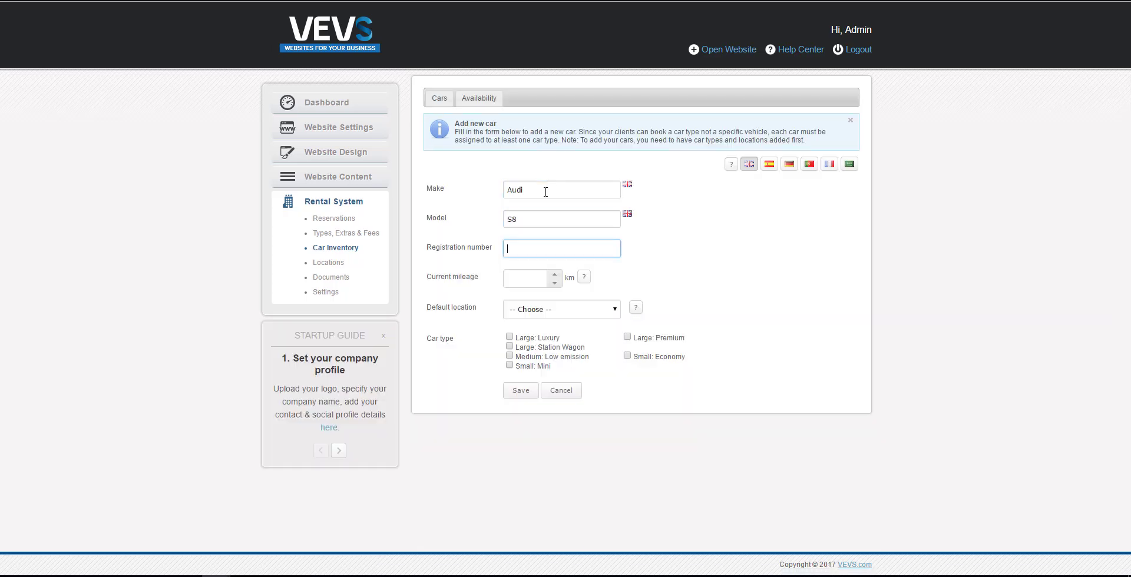
pyautogui.write('DF1234DD')
pyautogui.press('Tab')
pyautogui.write('2657')
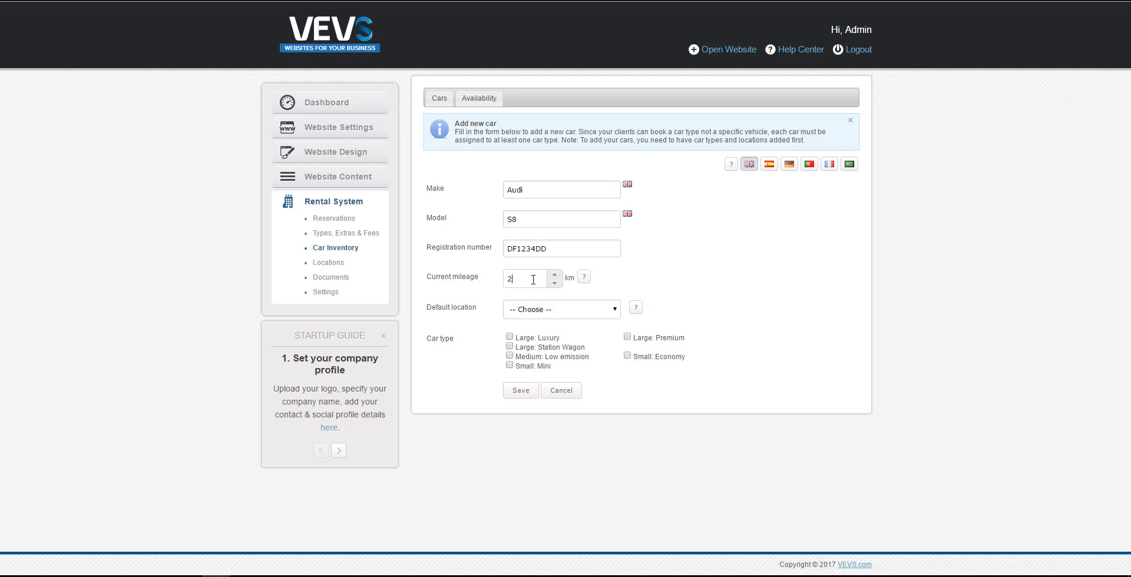
# Choose a default location for the Audi S8, assign it to the Large: Luxury car type and save the car
pyautogui.click(551, 307)
pyautogui.click(536, 333)
pyautogui.click(510, 336)
pyautogui.click(521, 390)
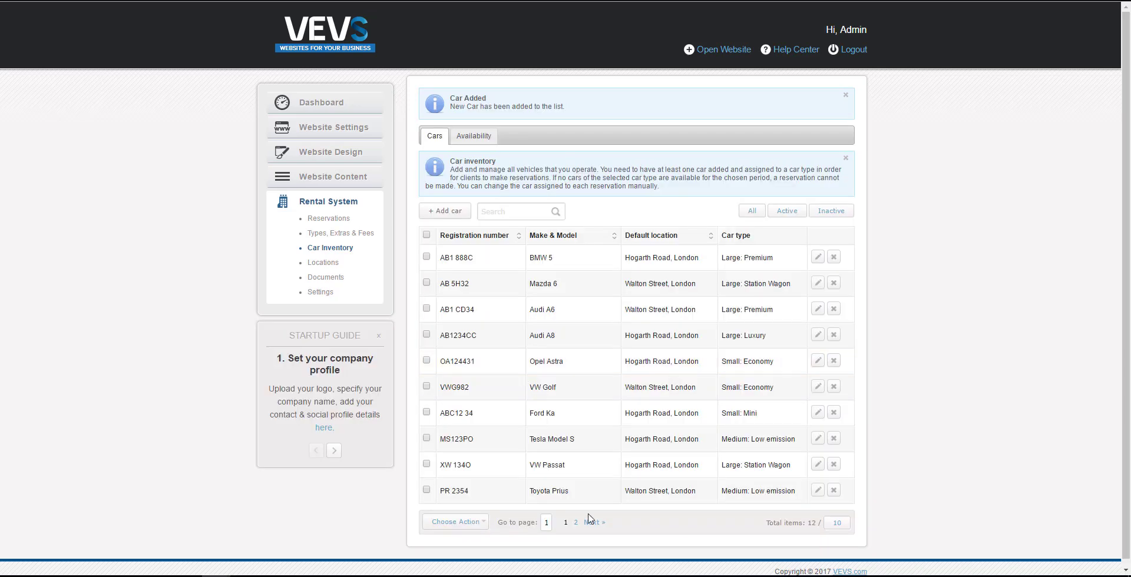
# Check the Large: Luxury entry in the car types list and among the vehicles on the public website's home page
pyautogui.click(331, 235)
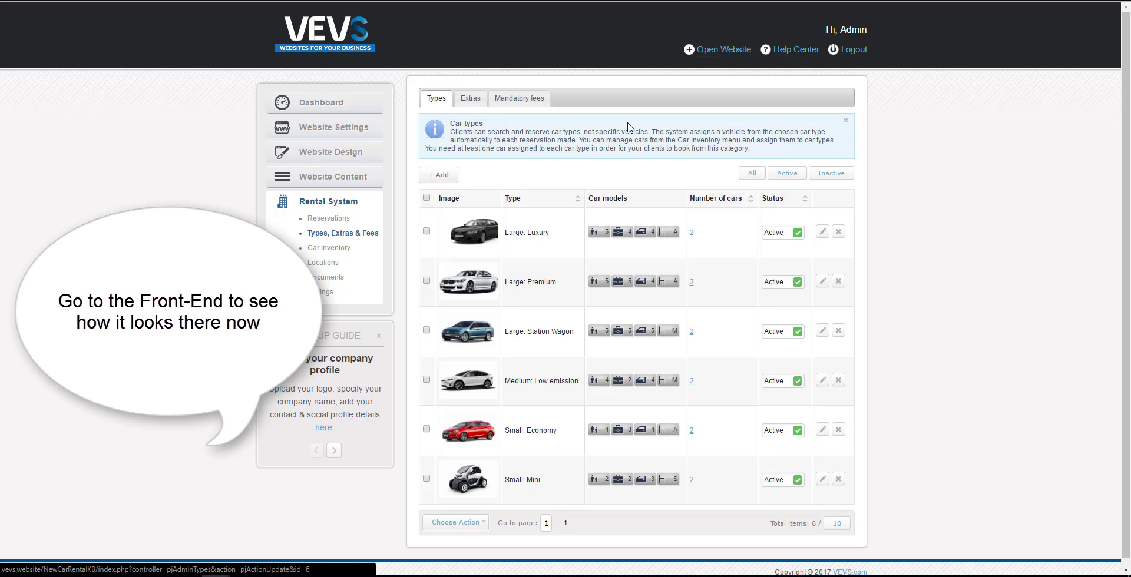
pyautogui.click(715, 51)
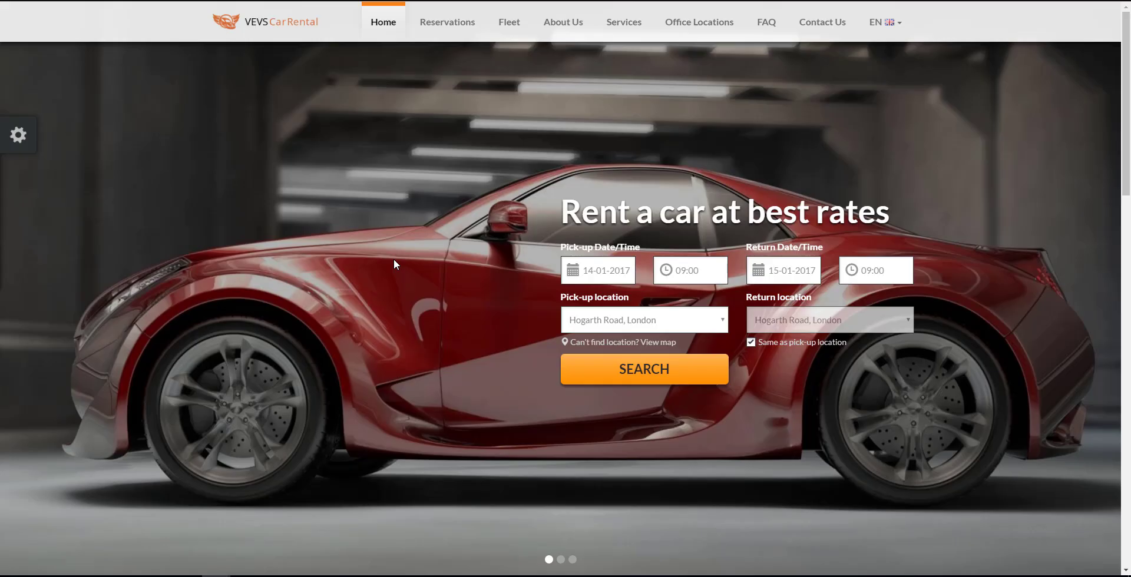
pyautogui.scroll(-7, 394, 260)
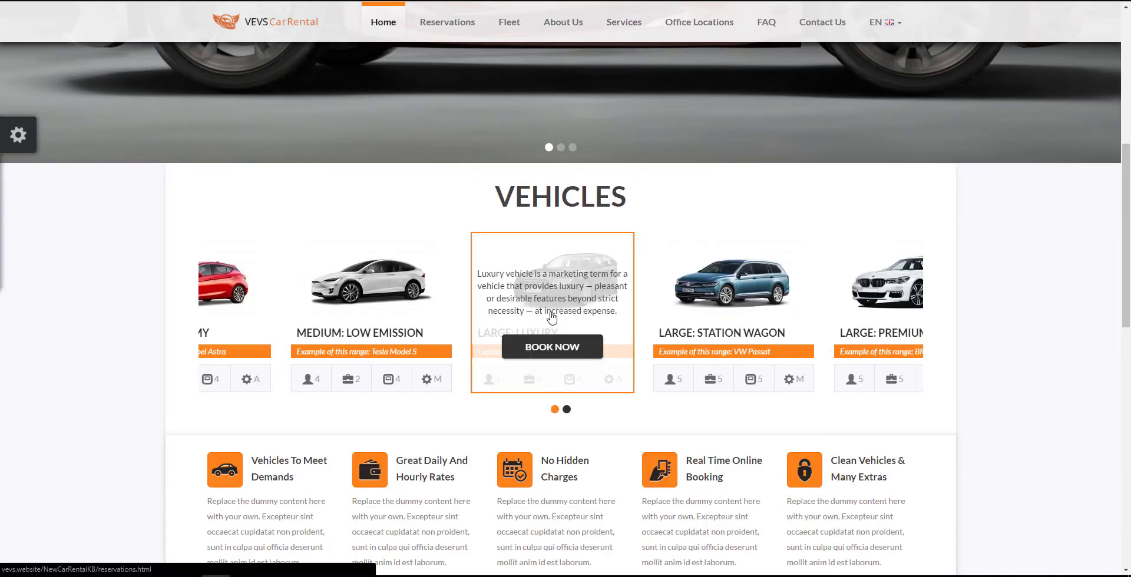
pyautogui.moveTo(498, 318)
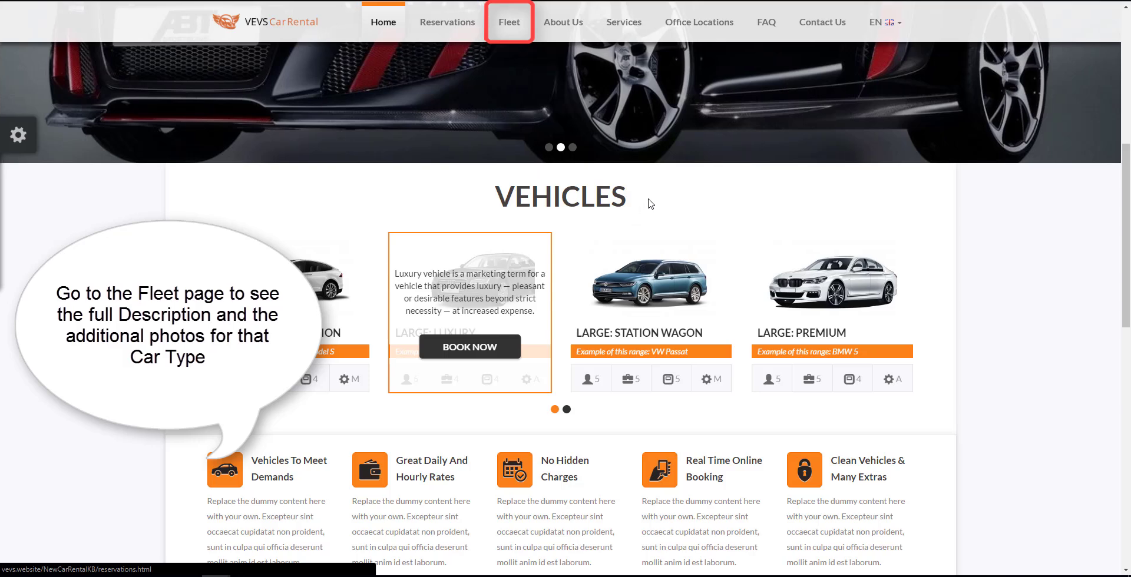
# View the Large: Luxury description on the website's Fleet page and display the car type's second photo
pyautogui.click(509, 24)
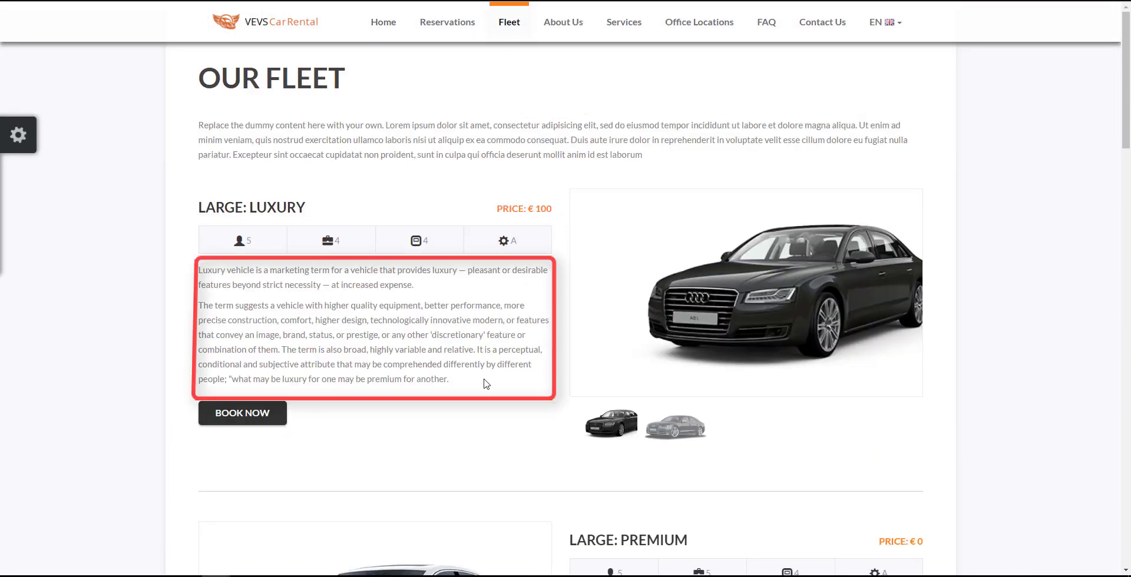
pyautogui.click(681, 437)
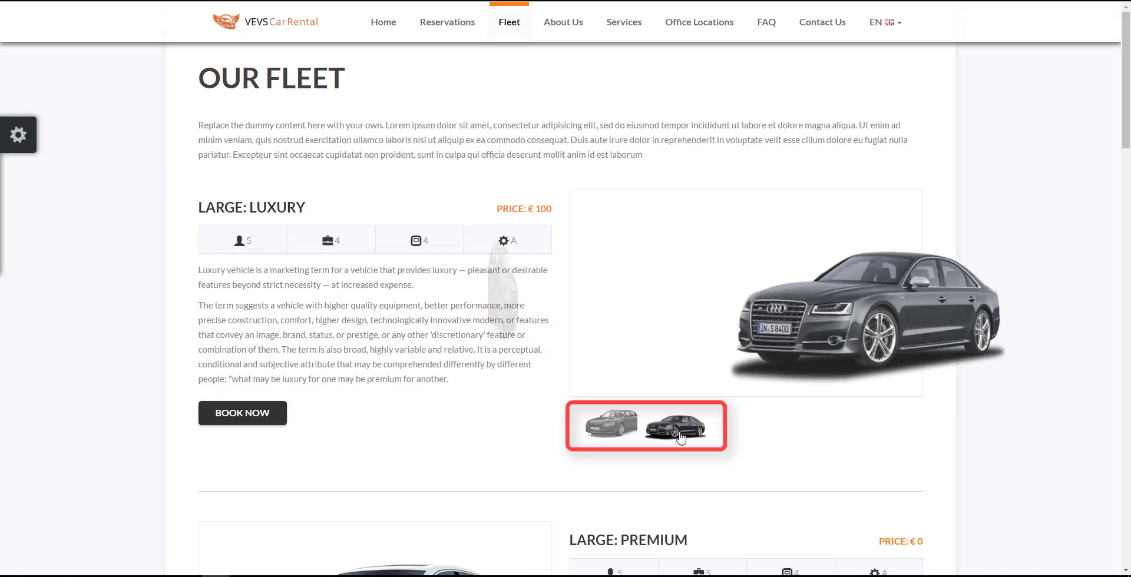